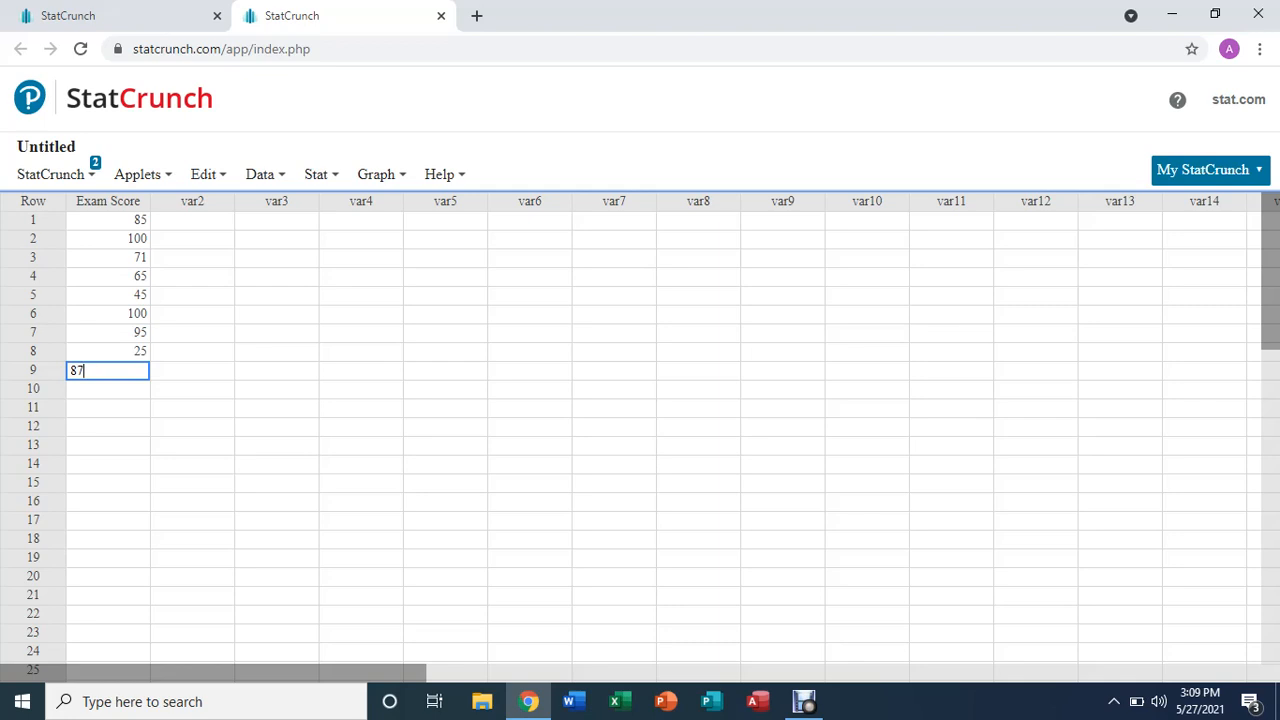
Step: Set up a one-sample t procedure from raw data using the Exam Score column
{"action": "mouse_move", "coordinate": [321, 174]}
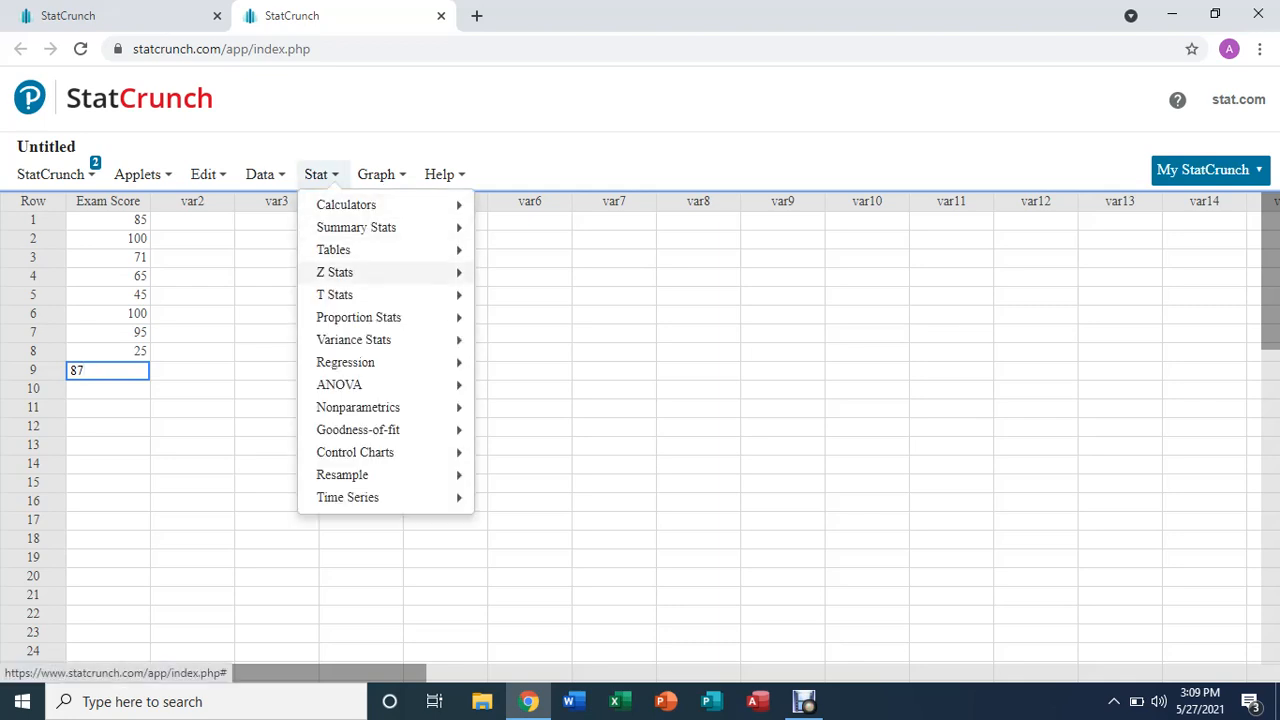
{"action": "mouse_move", "coordinate": [335, 294]}
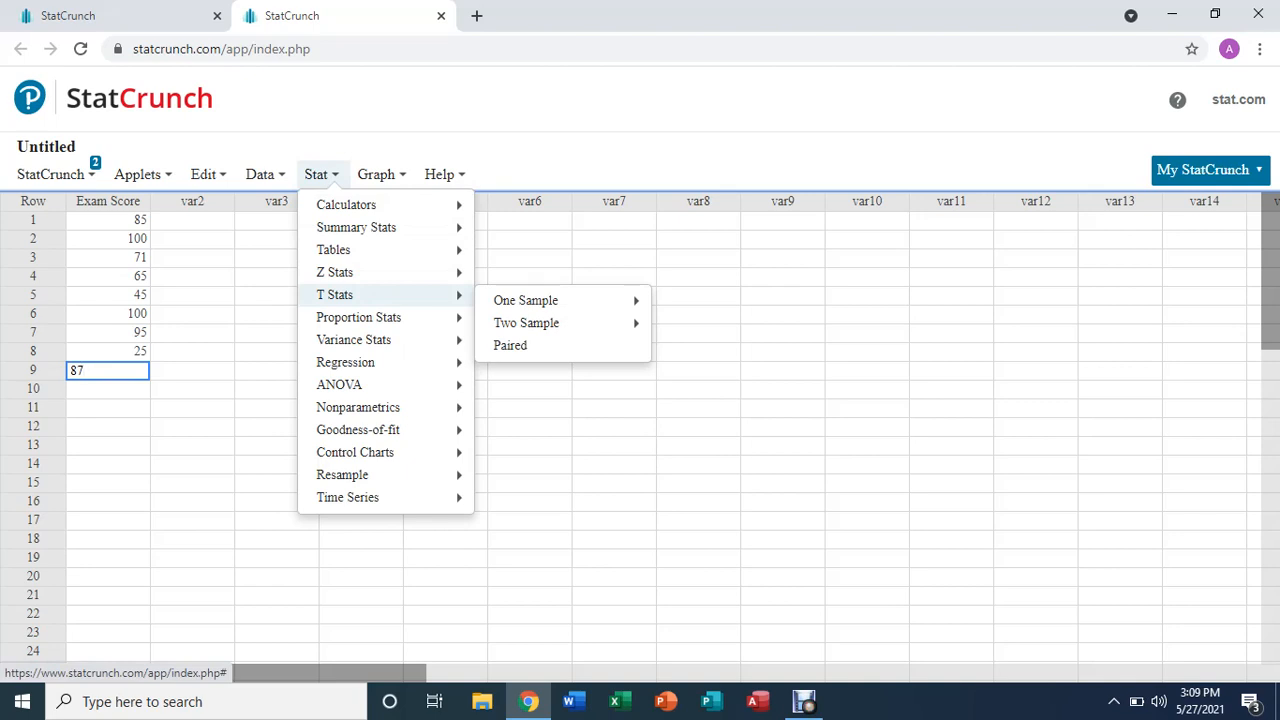
{"action": "mouse_move", "coordinate": [525, 300]}
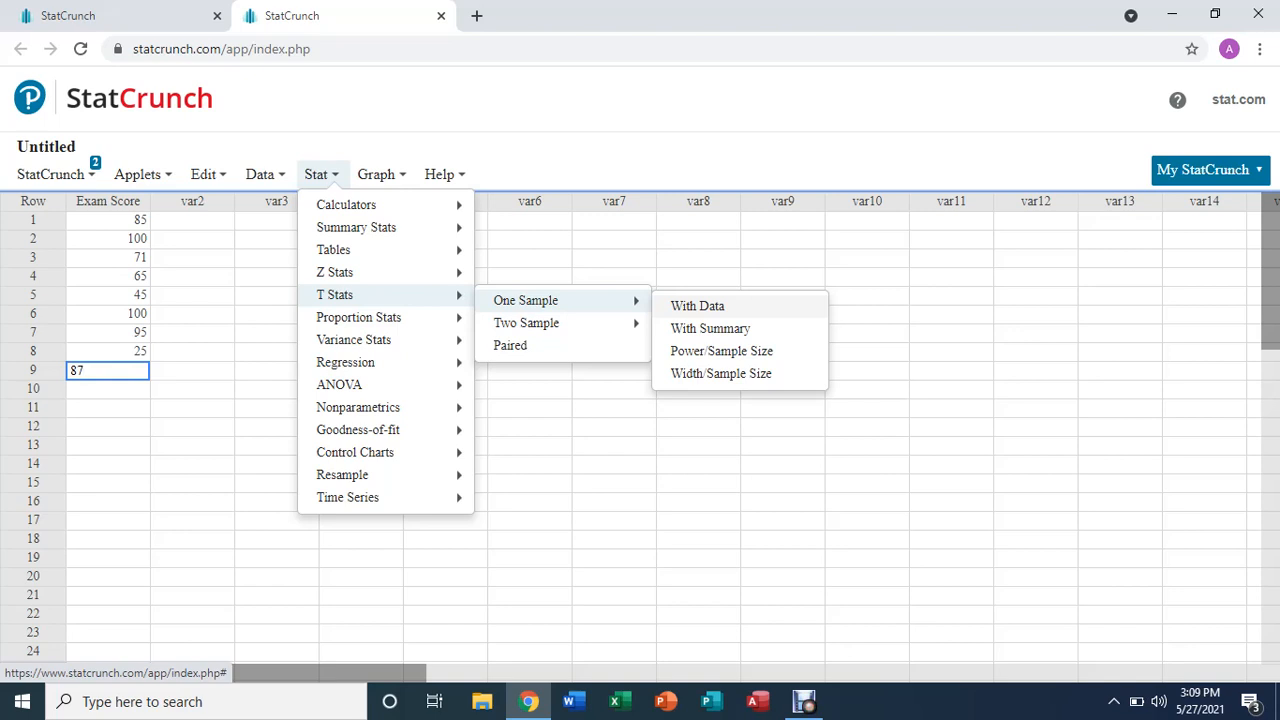
{"action": "left_click", "coordinate": [697, 305]}
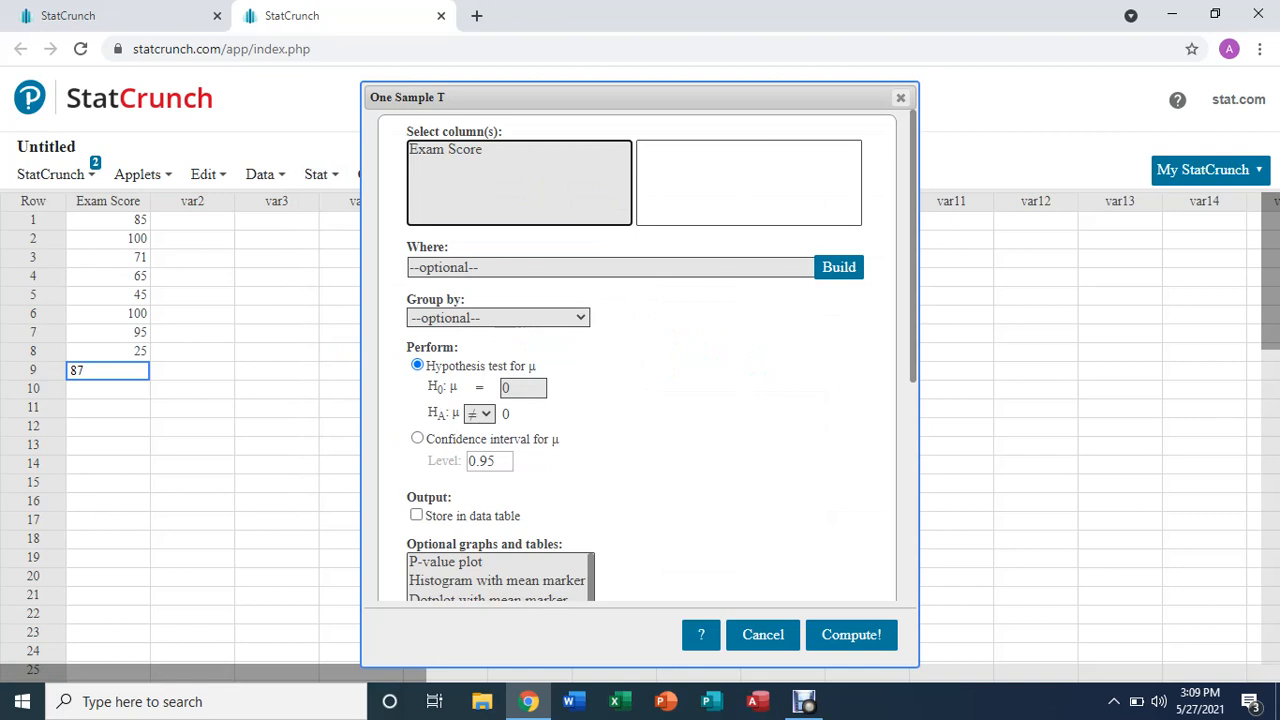
{"action": "left_click", "coordinate": [446, 150]}
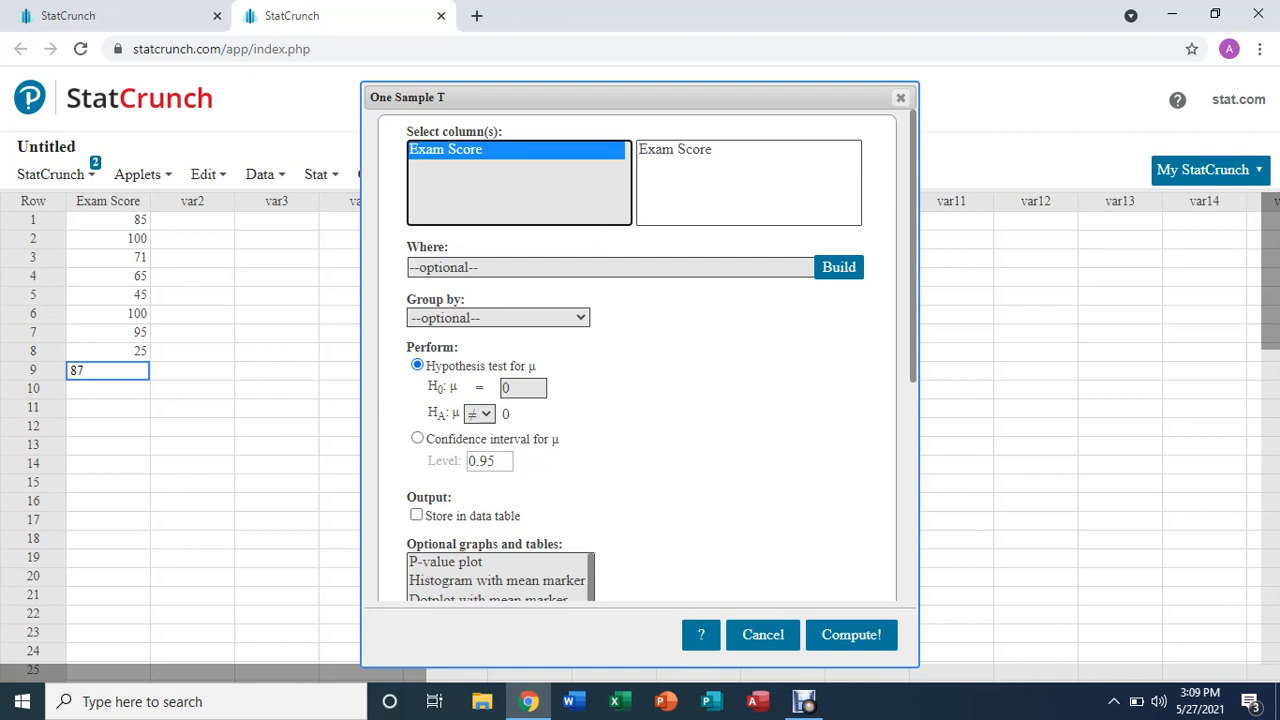
Step: Compute the hypothesis test with a null mean of 85 and a less-than alternative, and close its results
{"action": "left_click", "coordinate": [523, 388]}
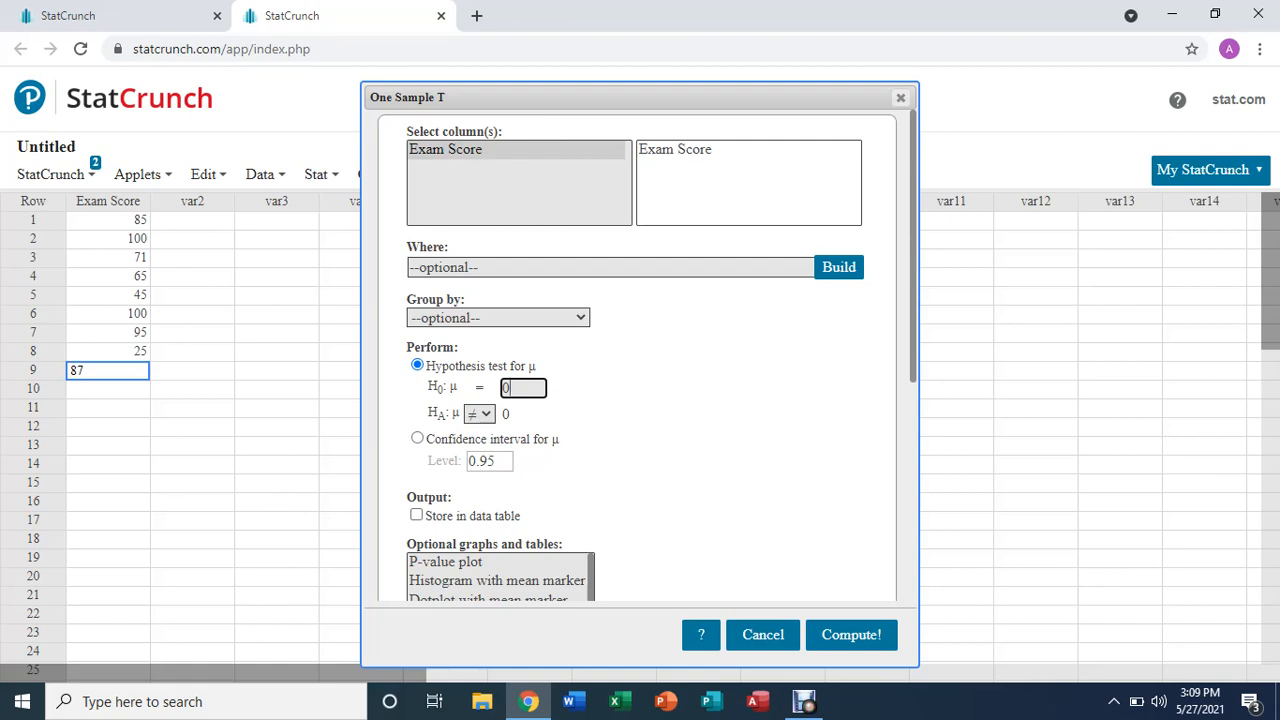
{"action": "key", "text": "BackSpace"}
{"action": "type", "text": "85"}
{"action": "left_click", "coordinate": [480, 414]}
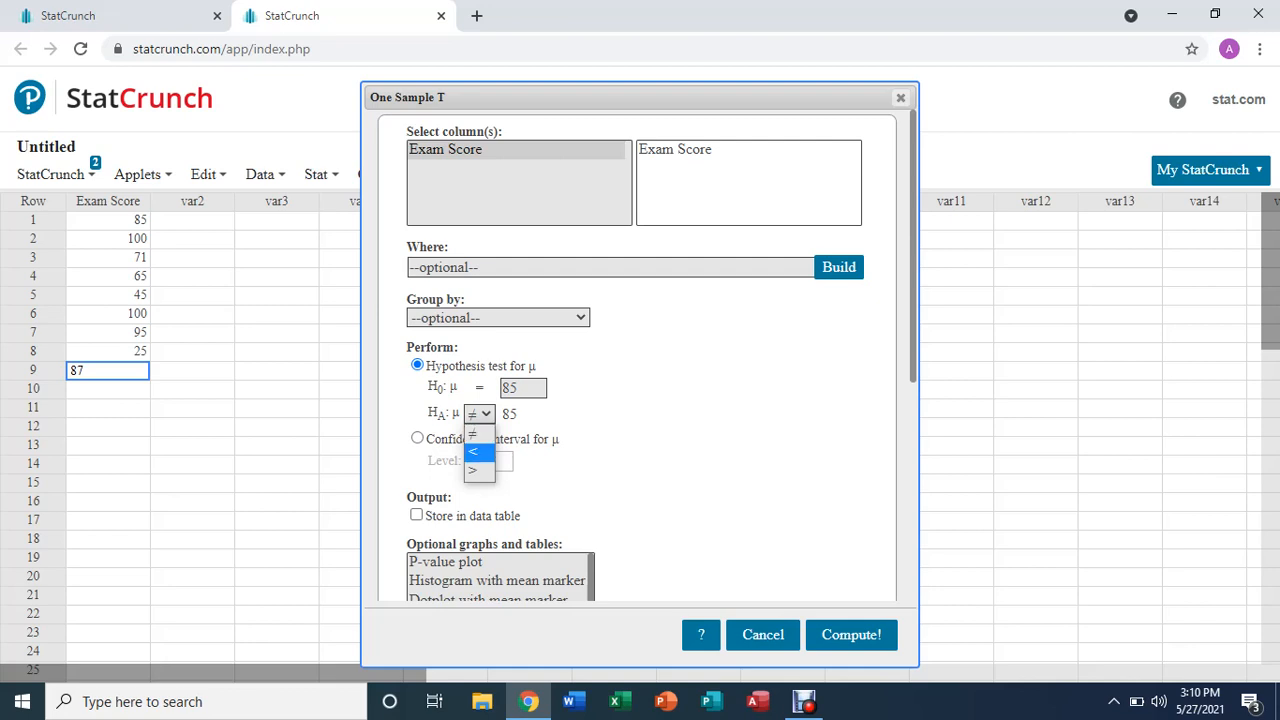
{"action": "left_click", "coordinate": [474, 452]}
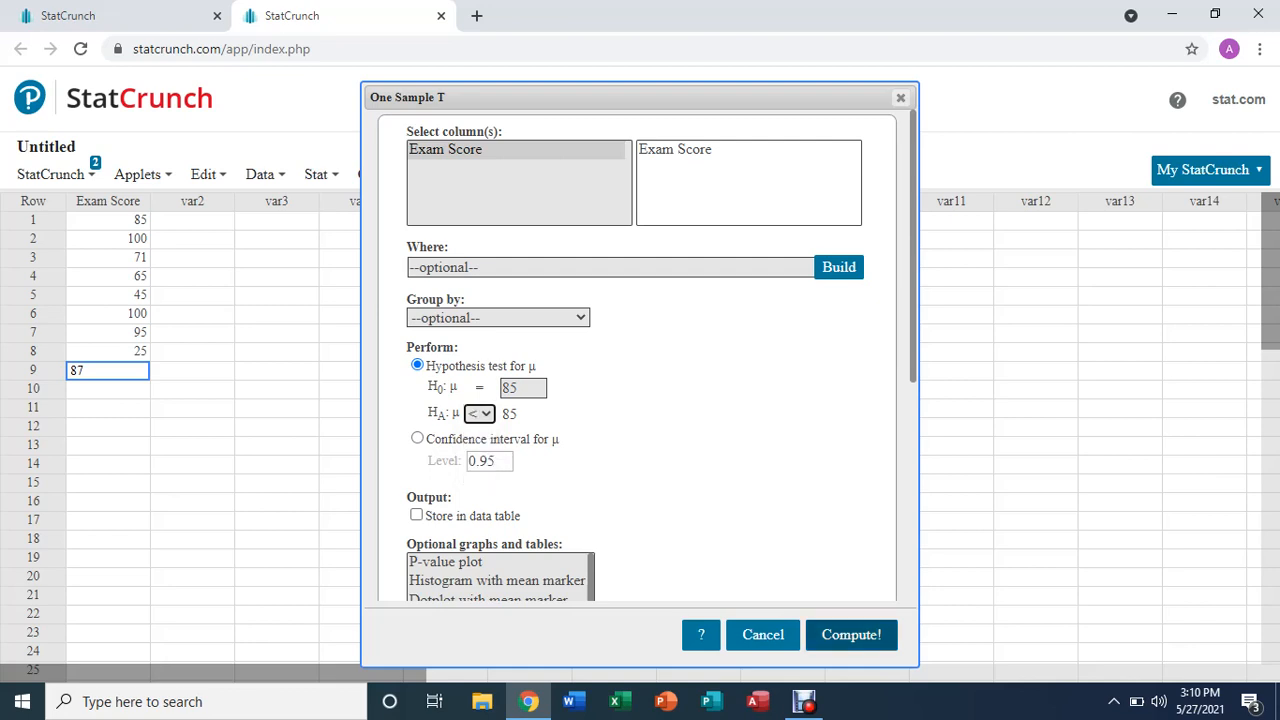
{"action": "left_click", "coordinate": [851, 634]}
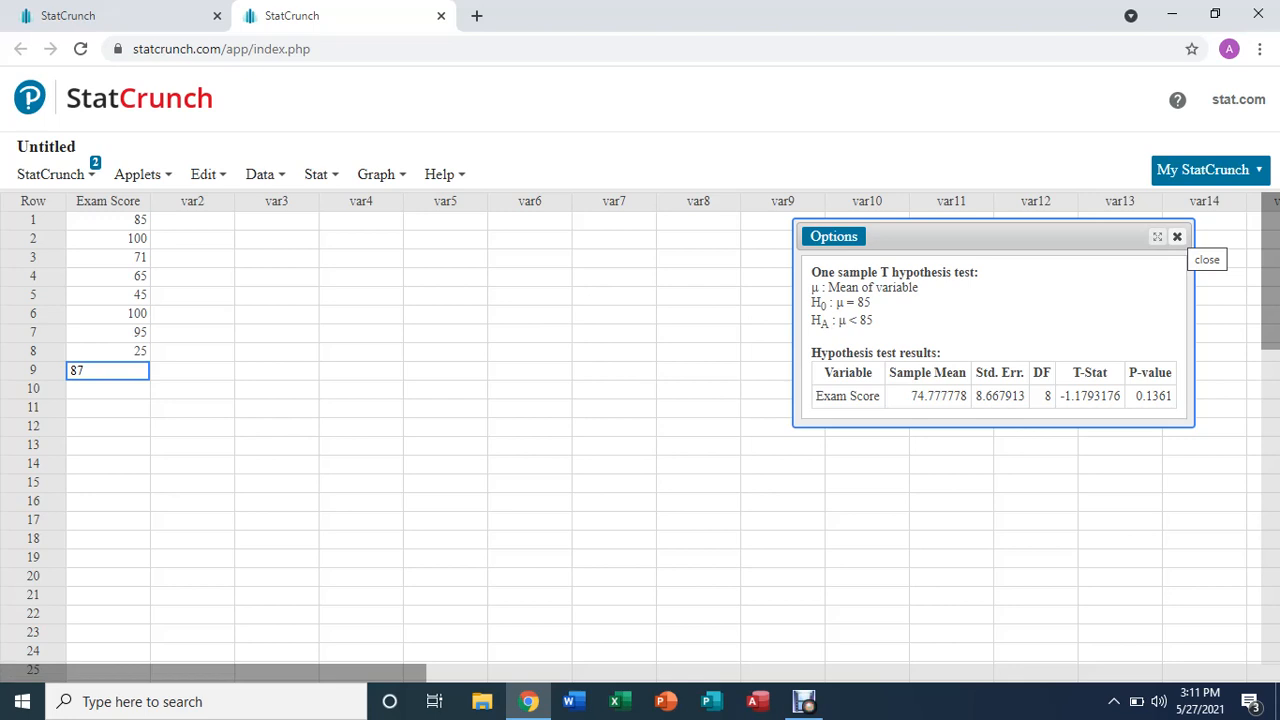
{"action": "left_click", "coordinate": [1177, 236]}
Step: Compute column summary statistics for Exam Score, limited to n, mean and standard deviation
{"action": "mouse_move", "coordinate": [321, 175]}
{"action": "mouse_move", "coordinate": [347, 205]}
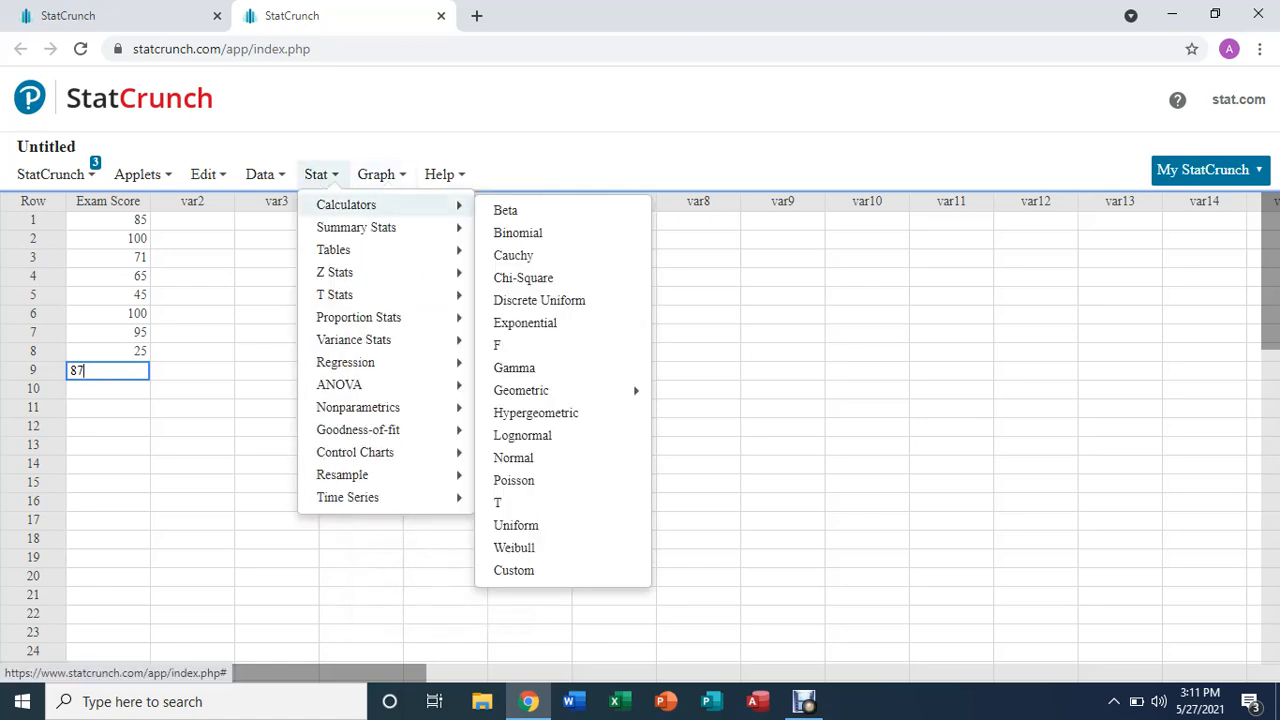
{"action": "mouse_move", "coordinate": [356, 227]}
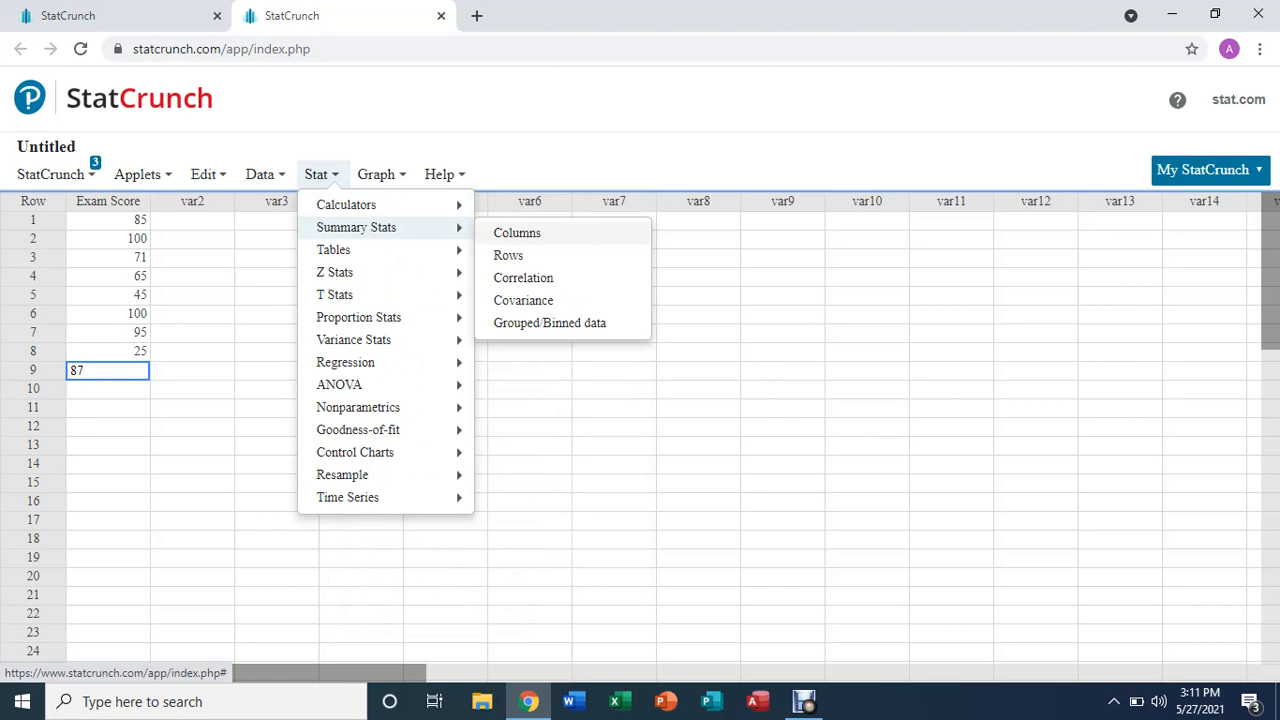
{"action": "left_click", "coordinate": [517, 232]}
{"action": "left_click", "coordinate": [445, 149]}
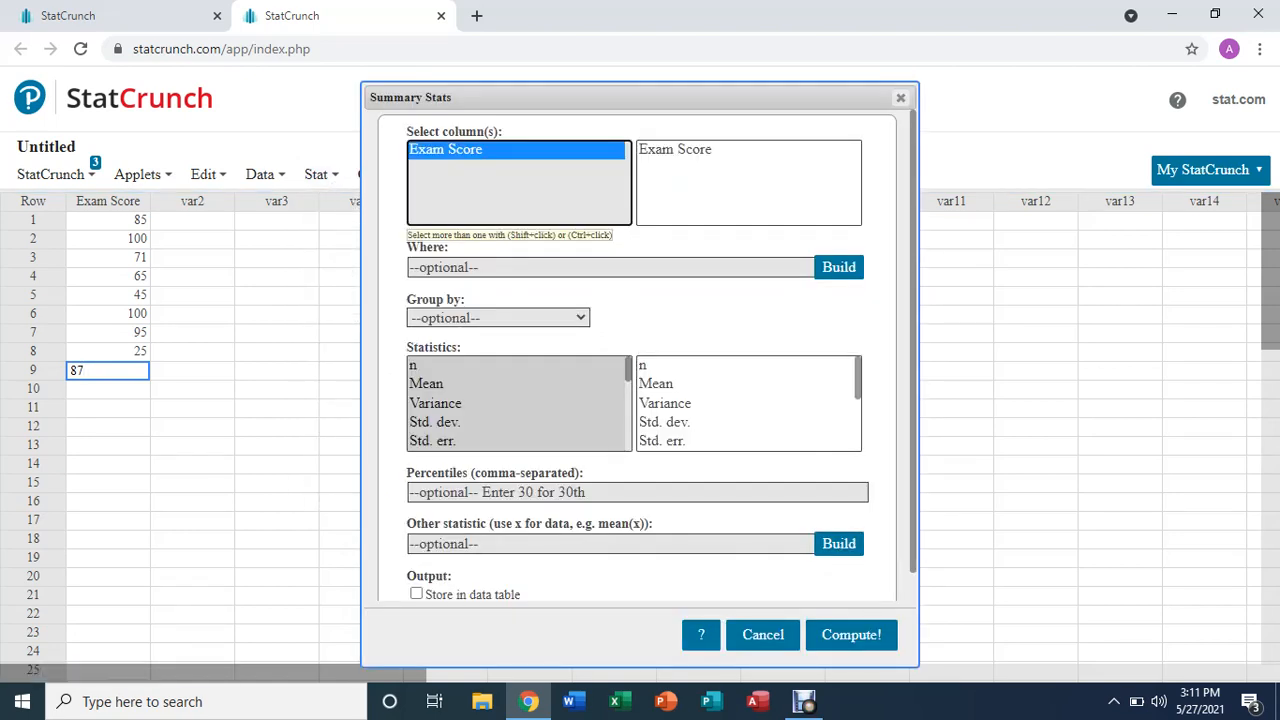
{"action": "left_click", "coordinate": [515, 365]}
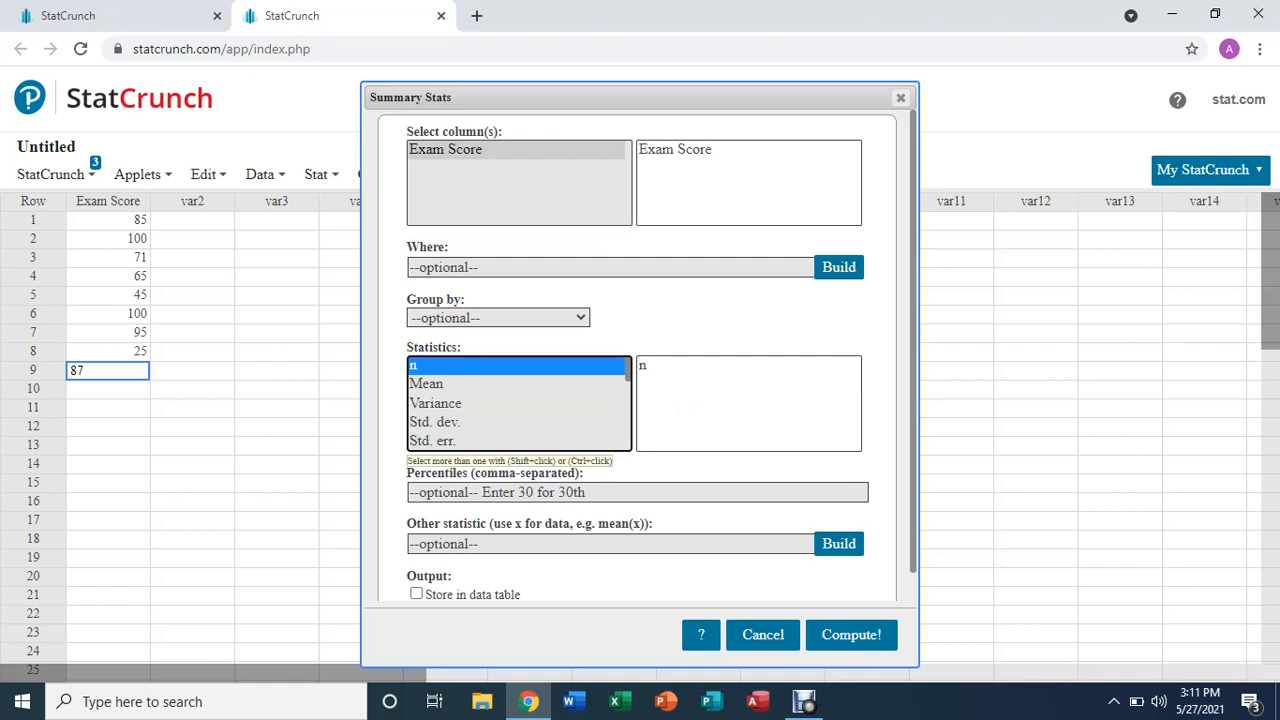
{"action": "left_click", "coordinate": [427, 384], "text": "ctrl"}
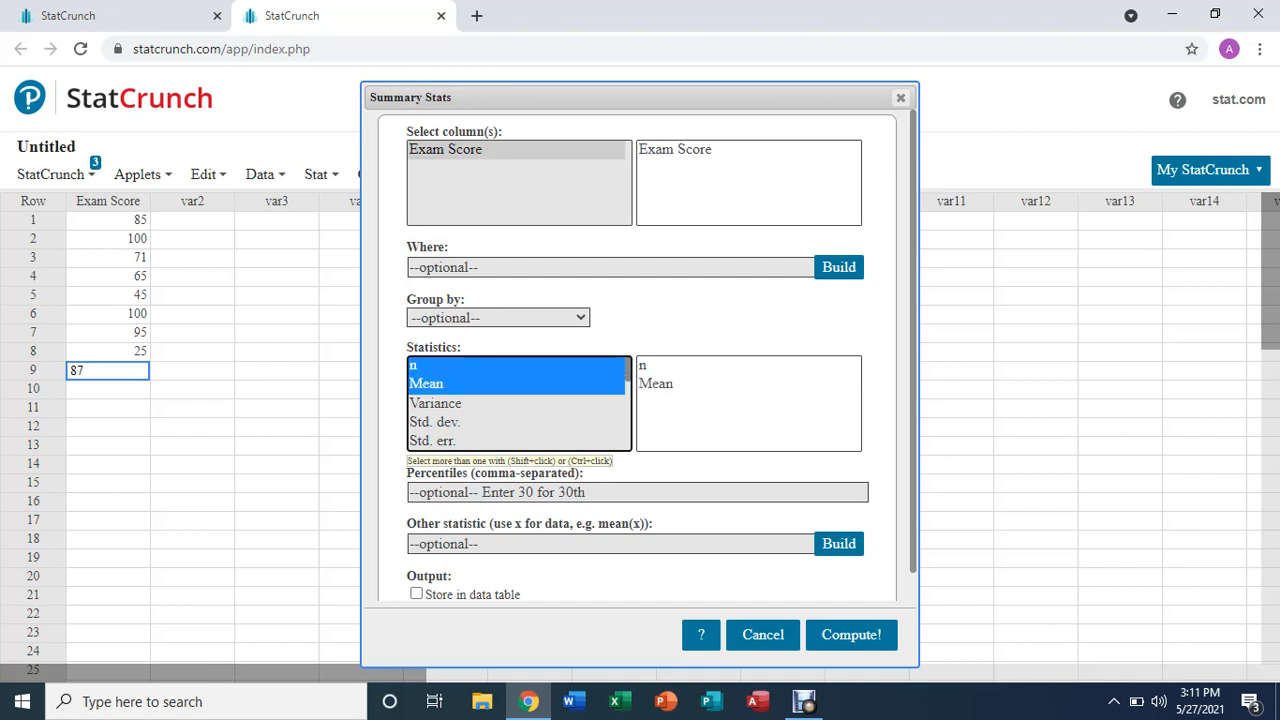
{"action": "left_click", "coordinate": [435, 422], "text": "ctrl"}
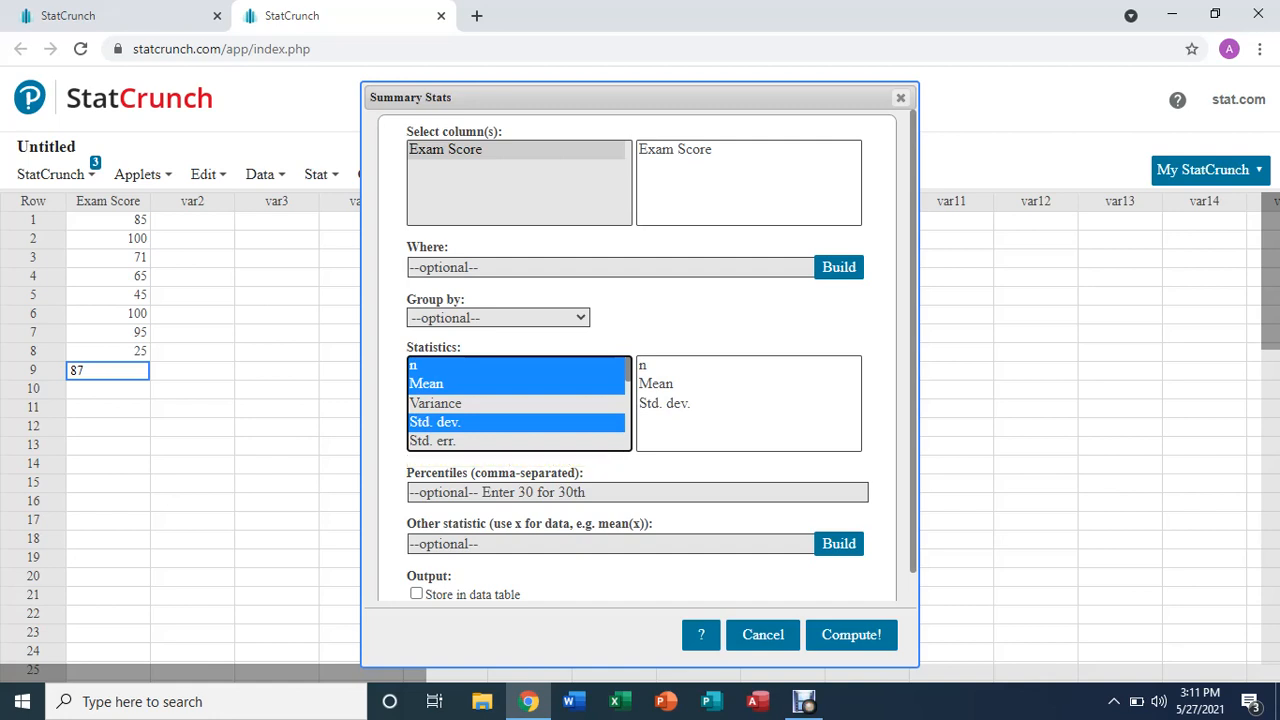
{"action": "left_click", "coordinate": [851, 634]}
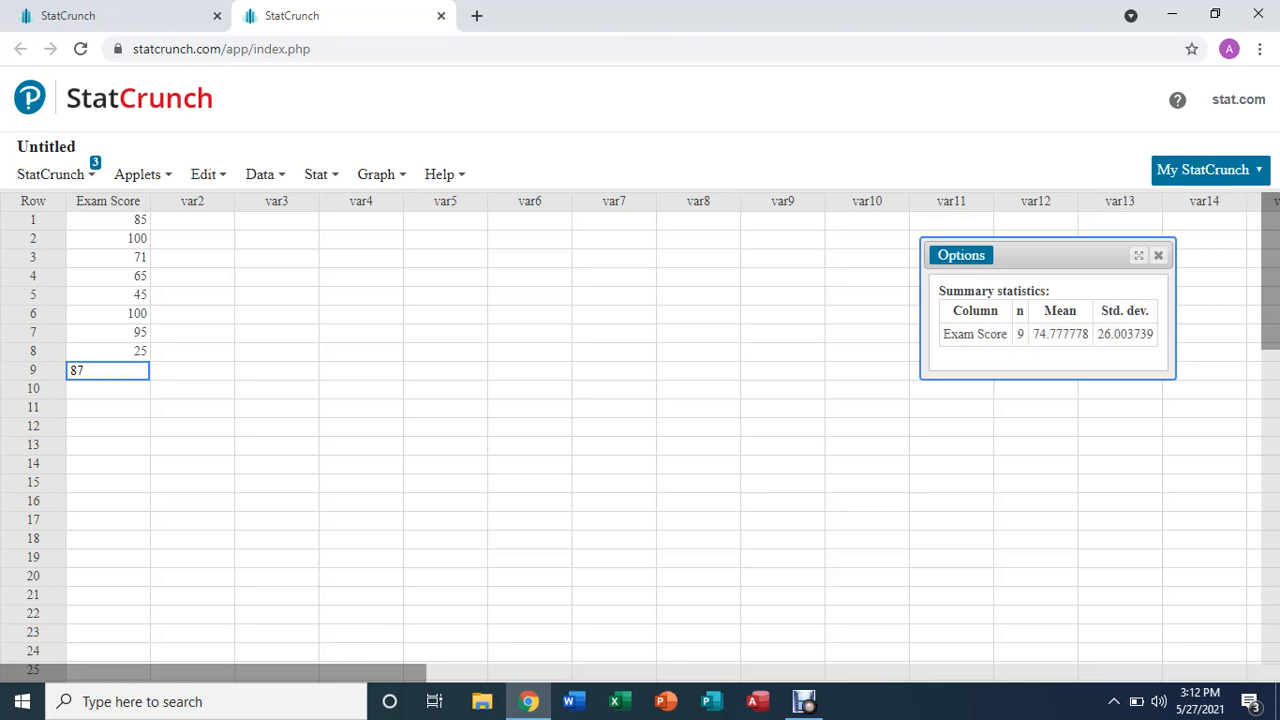
Step: Set up a one-sample t procedure from summary data with sample mean 74.78, standard deviation 26 and sample size 9
{"action": "left_click", "coordinate": [318, 174]}
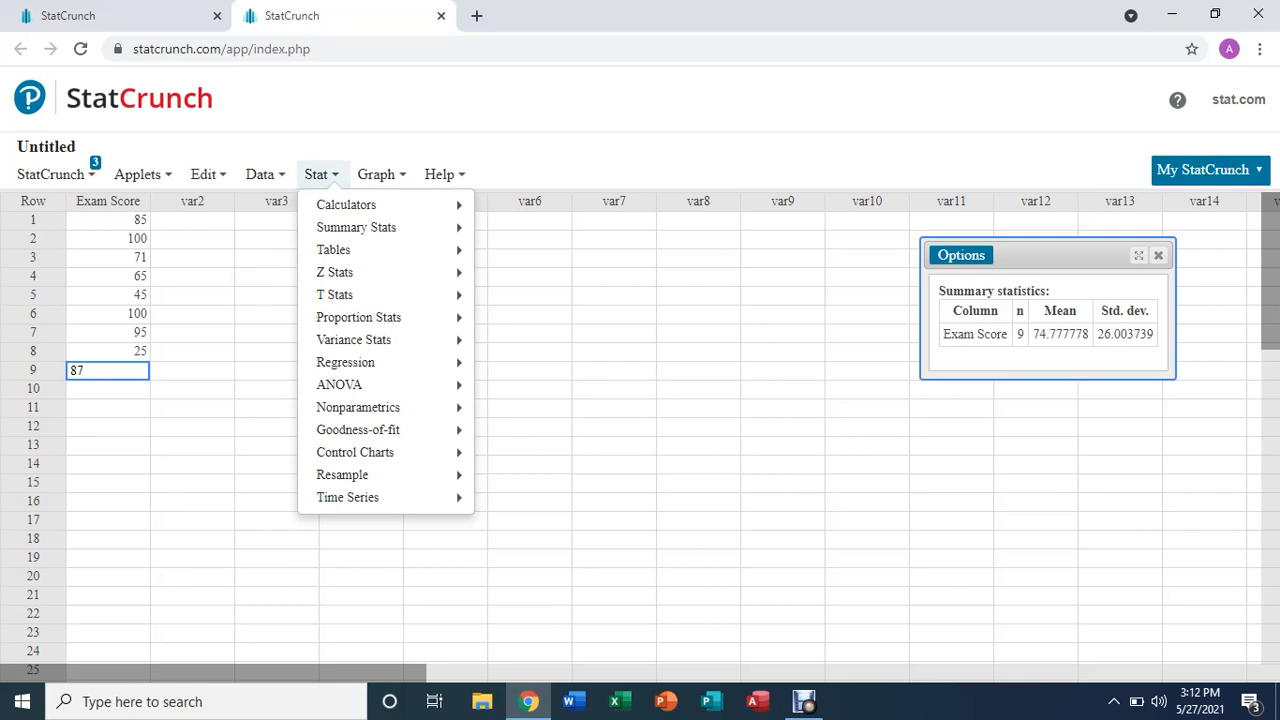
{"action": "mouse_move", "coordinate": [335, 295]}
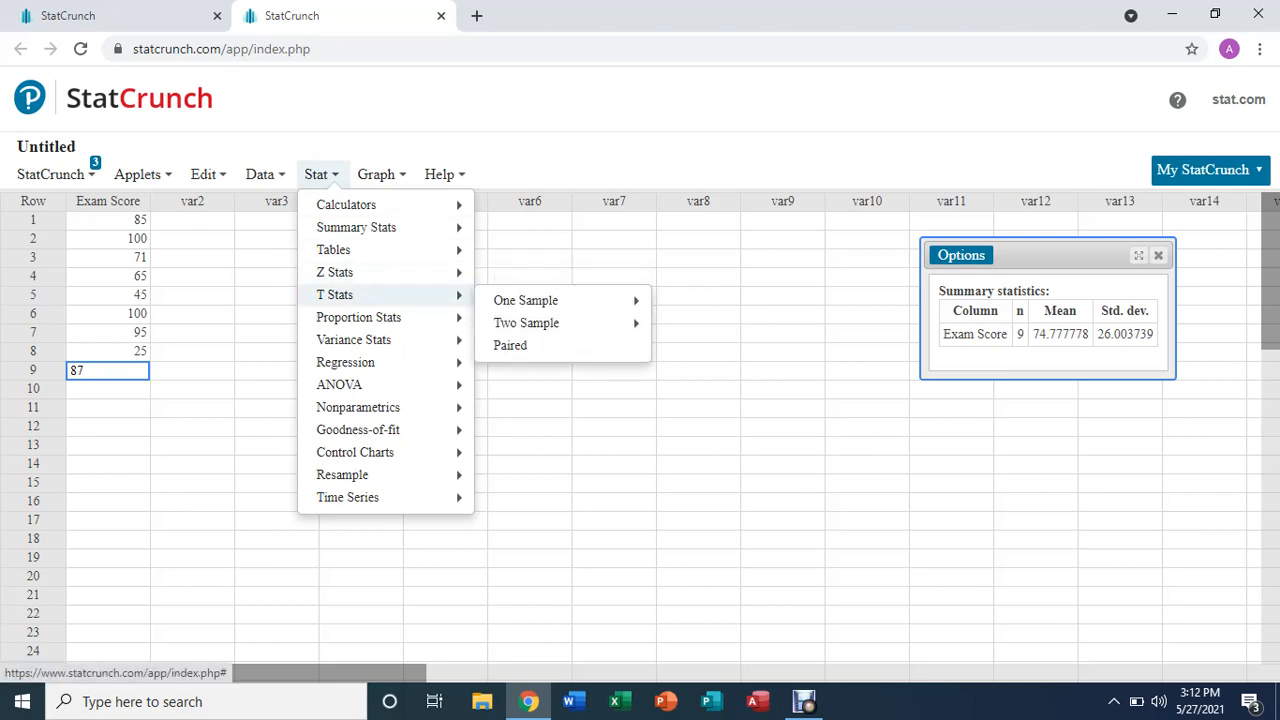
{"action": "mouse_move", "coordinate": [525, 300]}
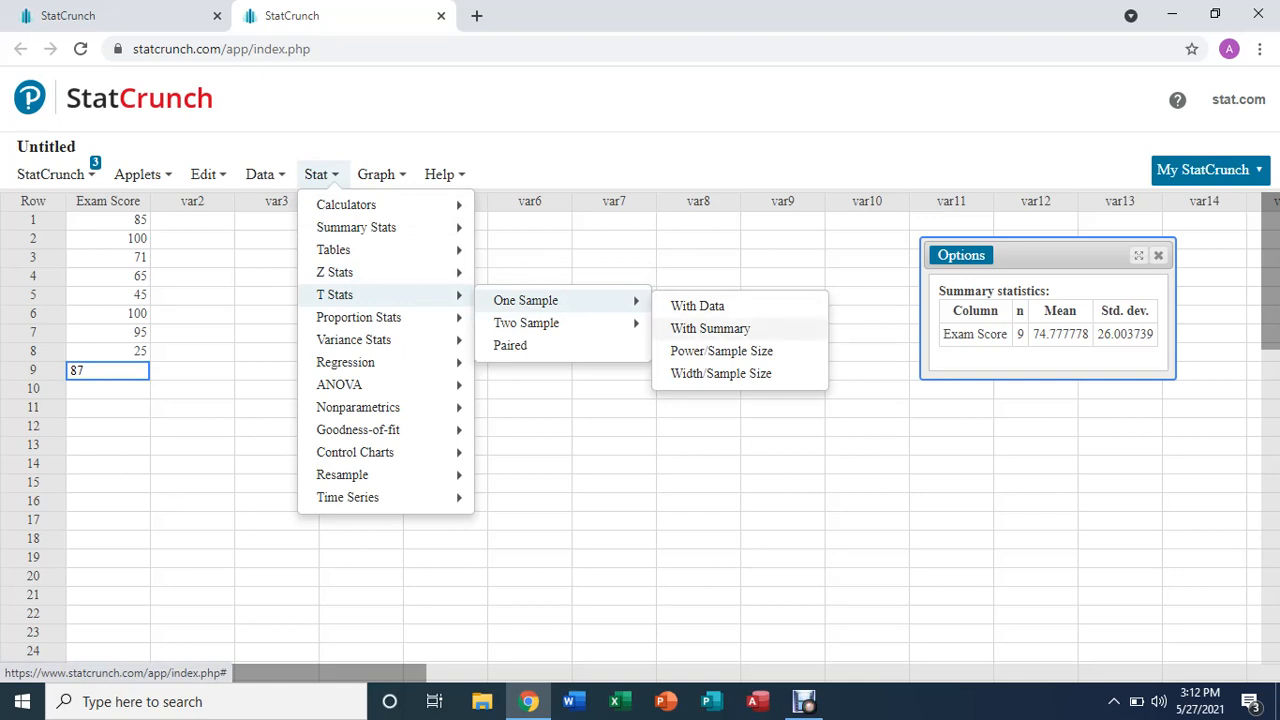
{"action": "left_click", "coordinate": [710, 328]}
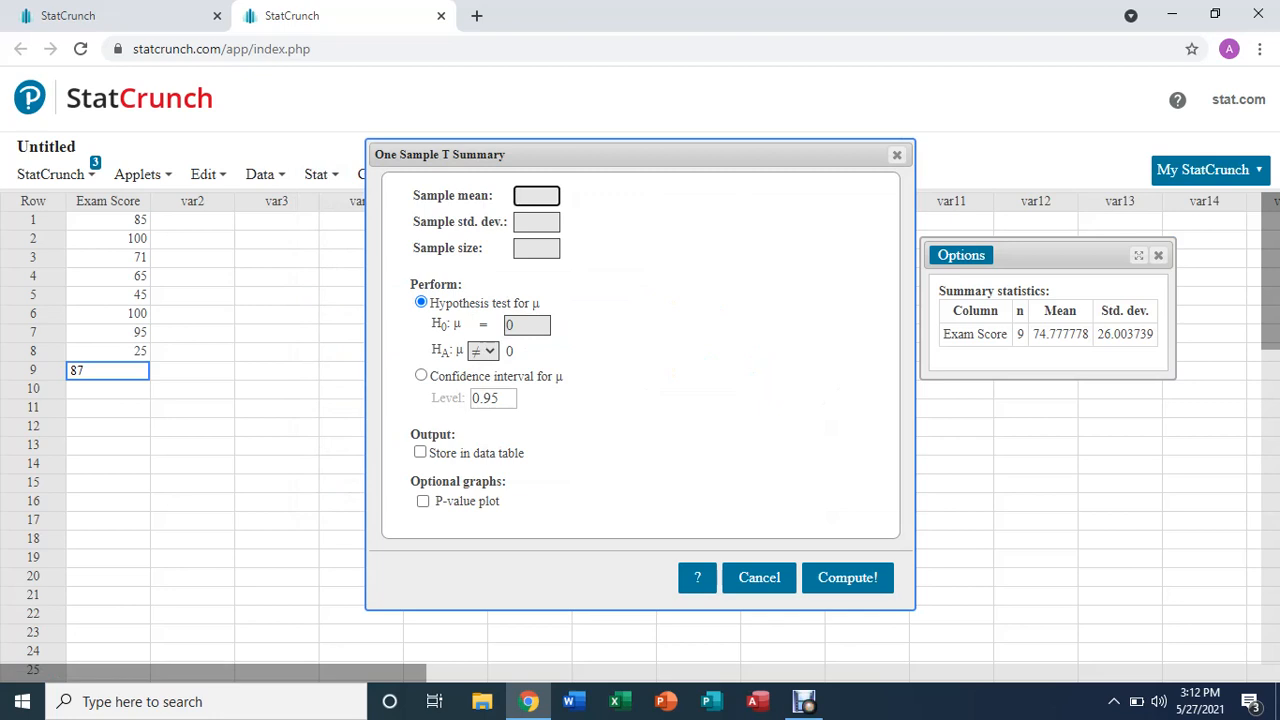
{"action": "type", "text": "74.78"}
{"action": "left_click", "coordinate": [536, 222]}
{"action": "type", "text": "26"}
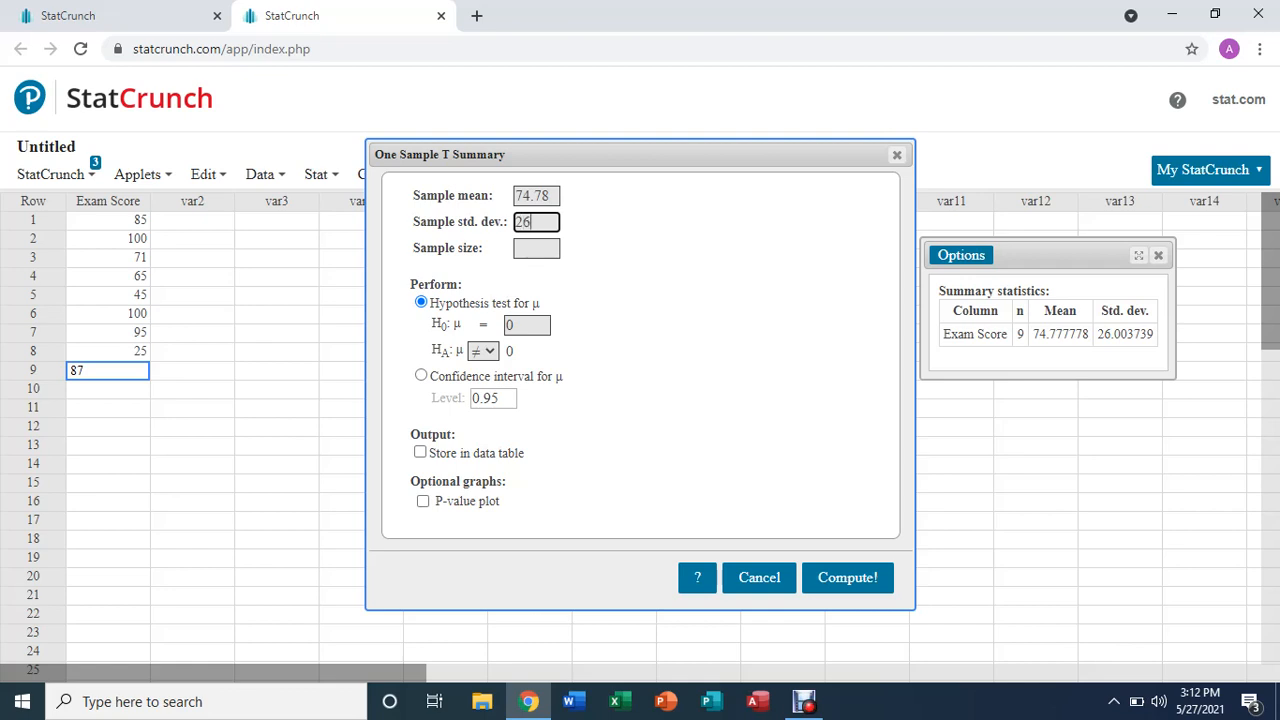
{"action": "key", "text": "Tab"}
{"action": "type", "text": "9"}
Step: Set the summary hypothesis test to a null mean of 85 with a less-than alternative and compute it
{"action": "key", "text": "Tab"}
{"action": "key", "text": "BackSpace"}
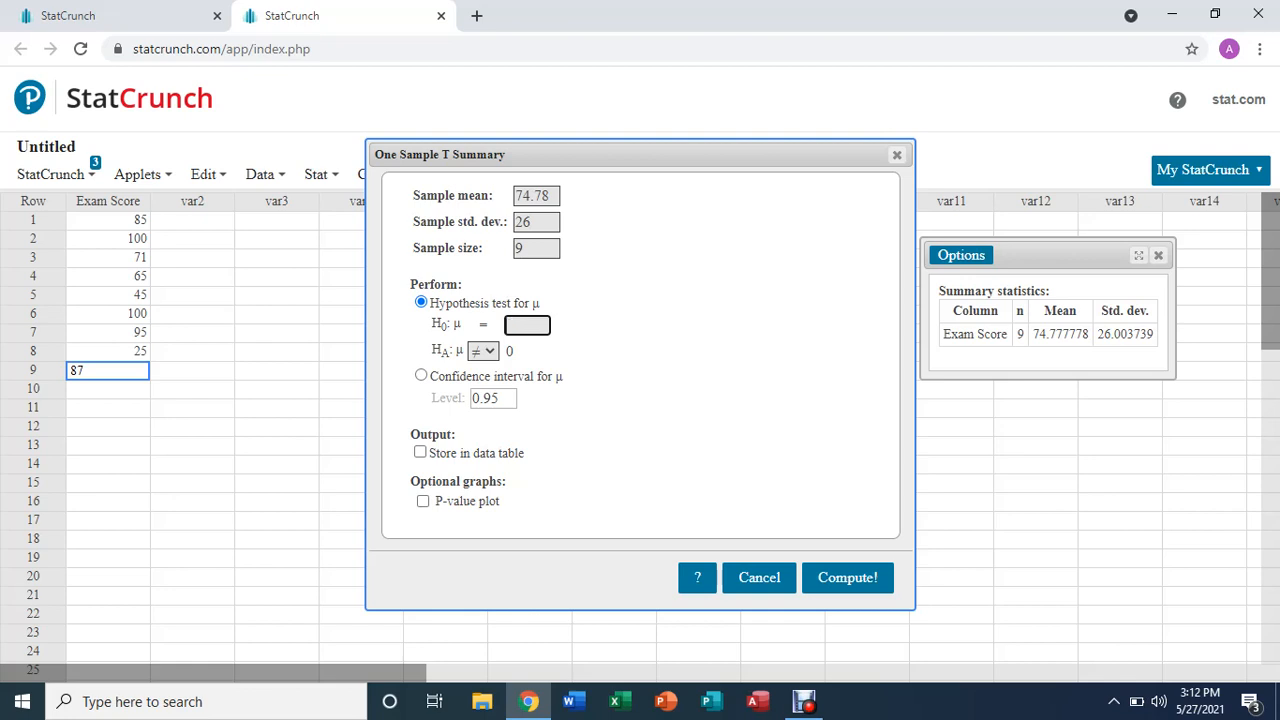
{"action": "type", "text": "85"}
{"action": "left_click", "coordinate": [483, 351]}
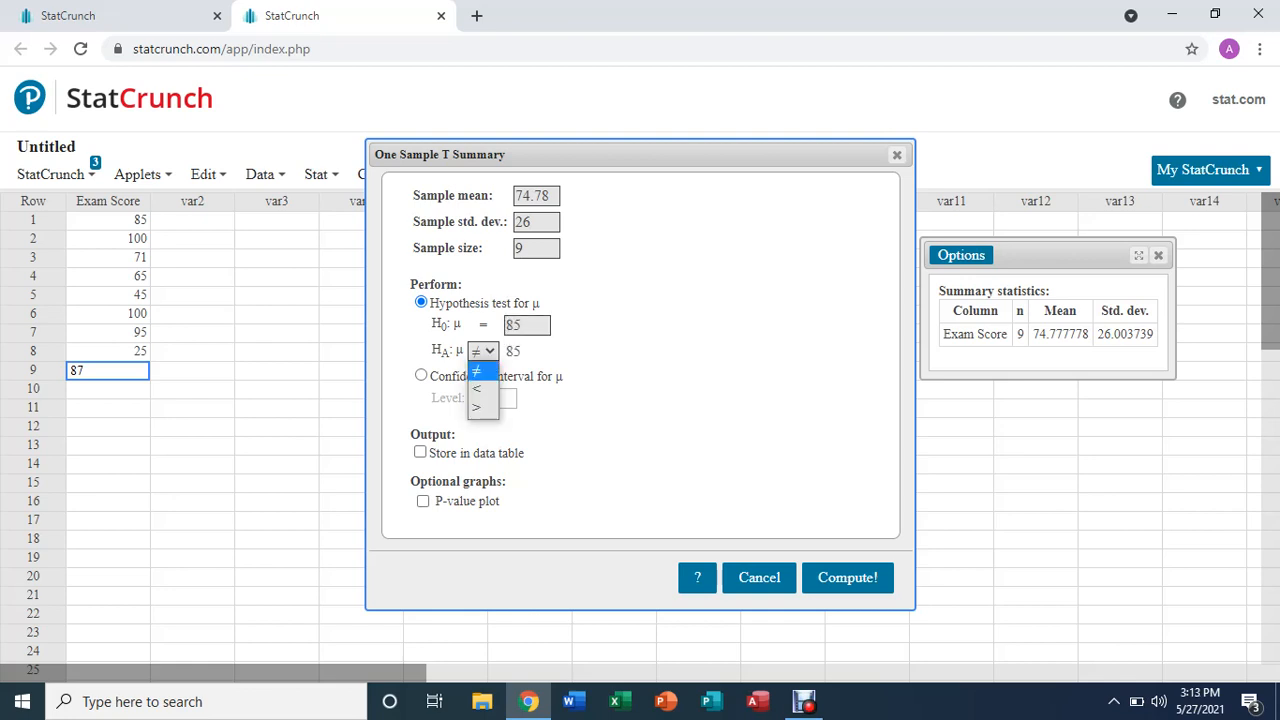
{"action": "left_click", "coordinate": [482, 389]}
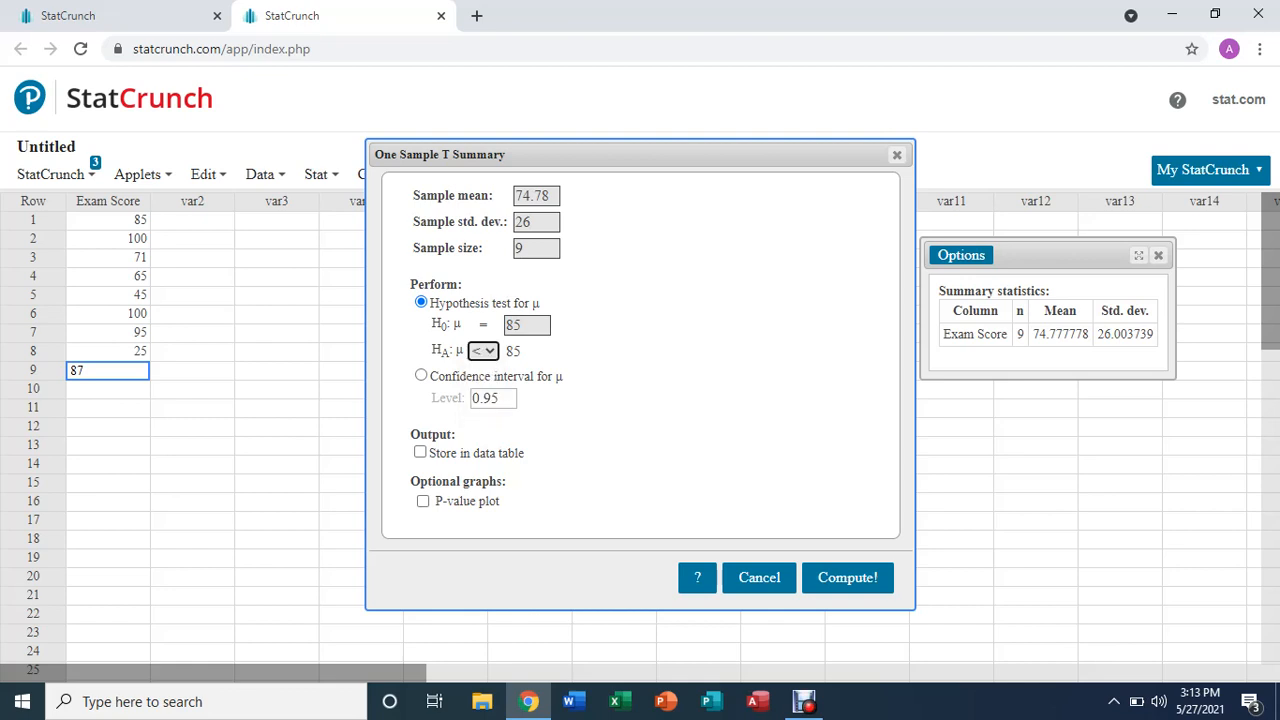
{"action": "left_click", "coordinate": [847, 577]}
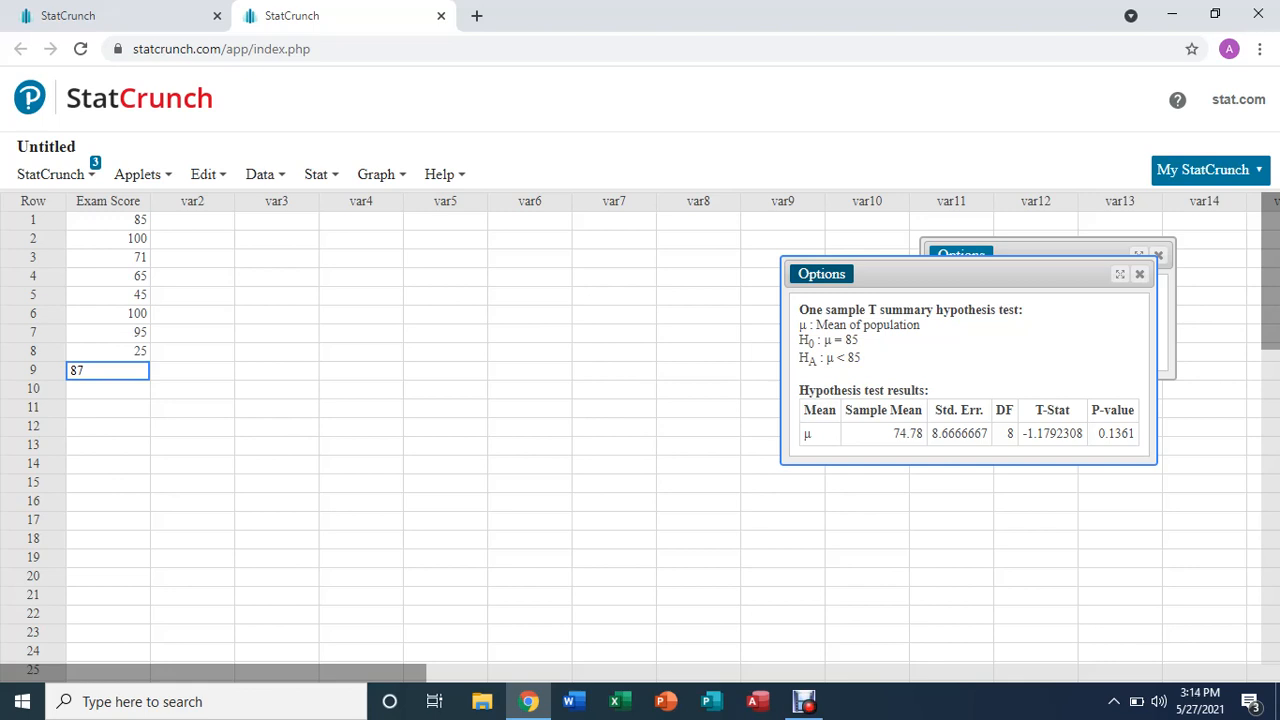
Step: Edit the summary t analysis to compute a confidence interval for the mean at the 0.95 level instead
{"action": "left_click", "coordinate": [821, 273]}
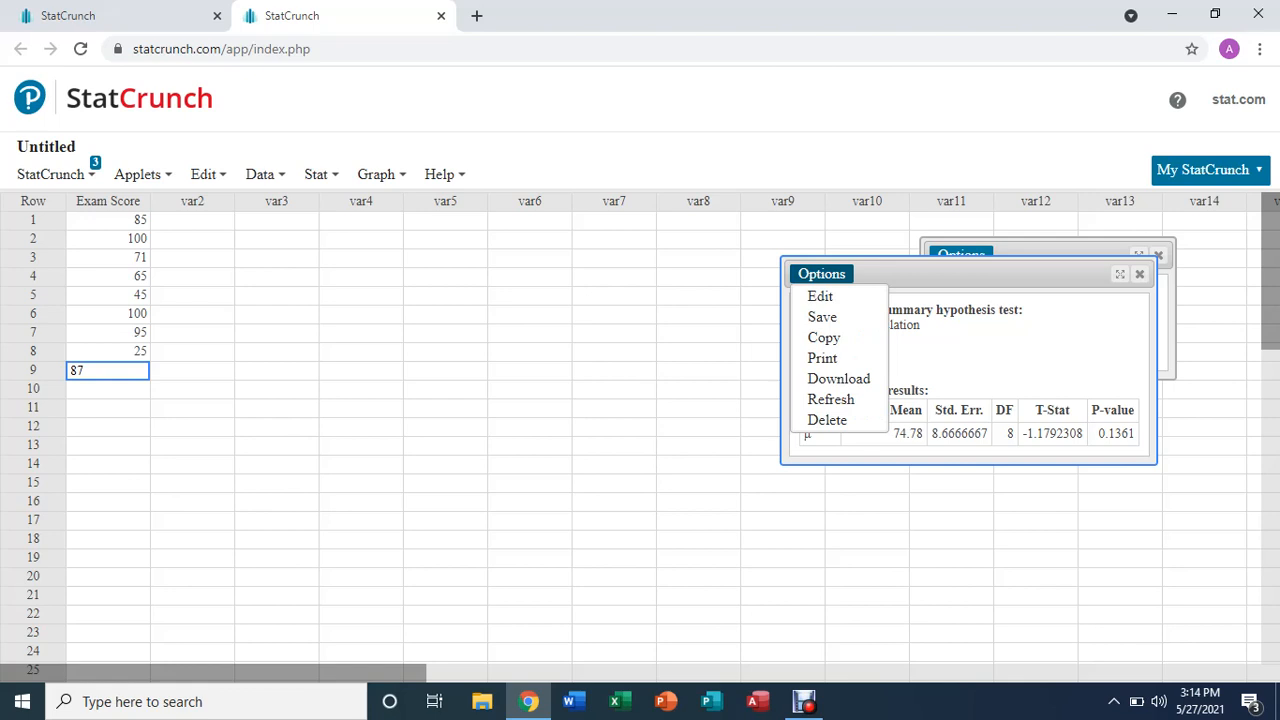
{"action": "left_click", "coordinate": [818, 294]}
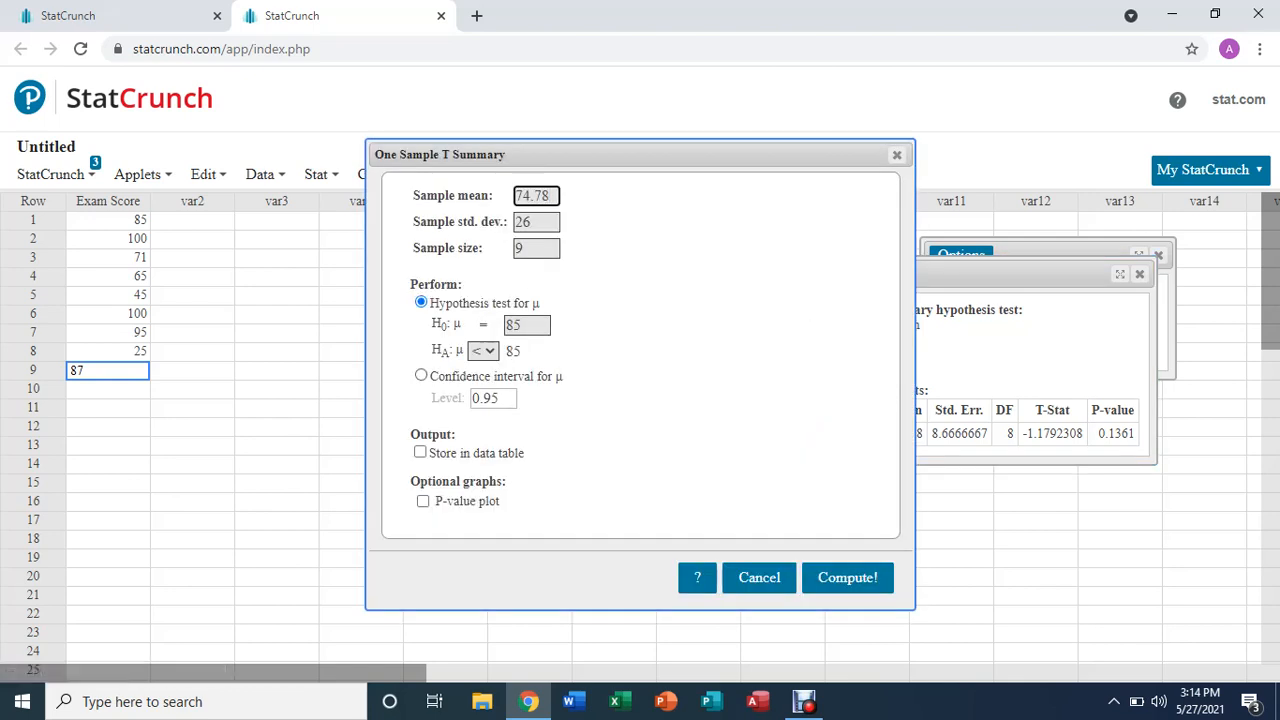
{"action": "left_click", "coordinate": [421, 375]}
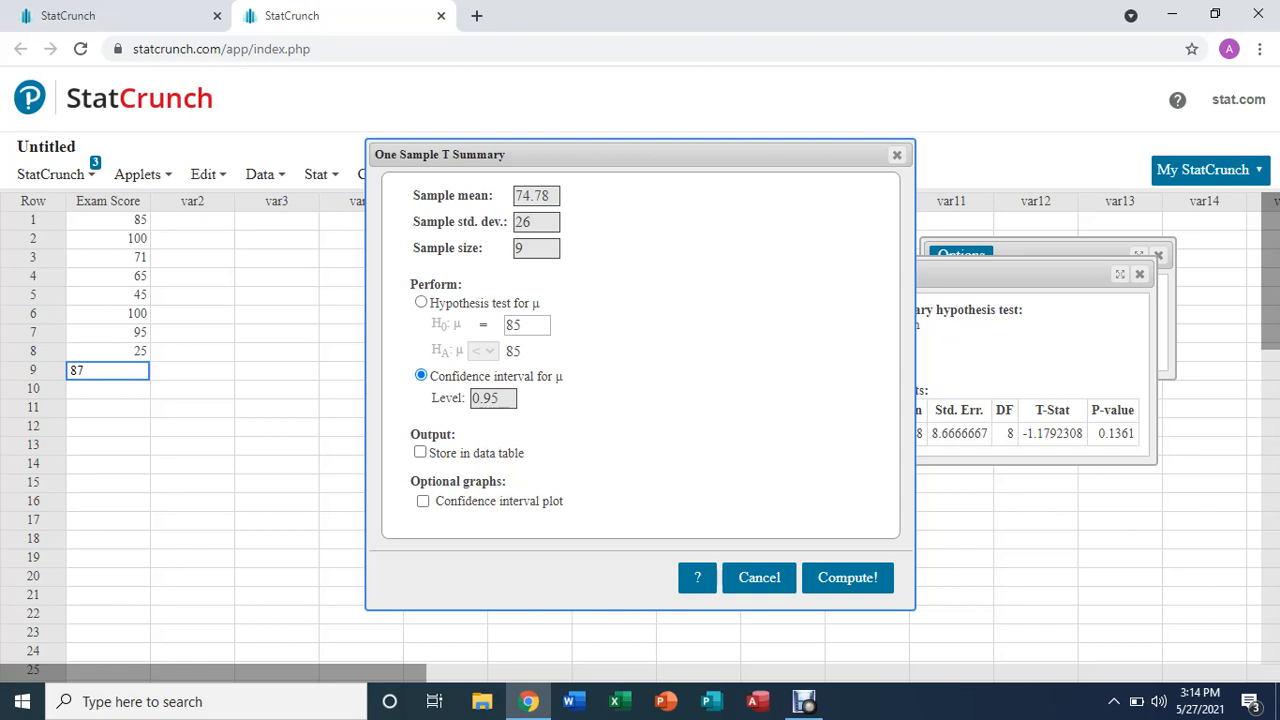
{"action": "left_click", "coordinate": [847, 577]}
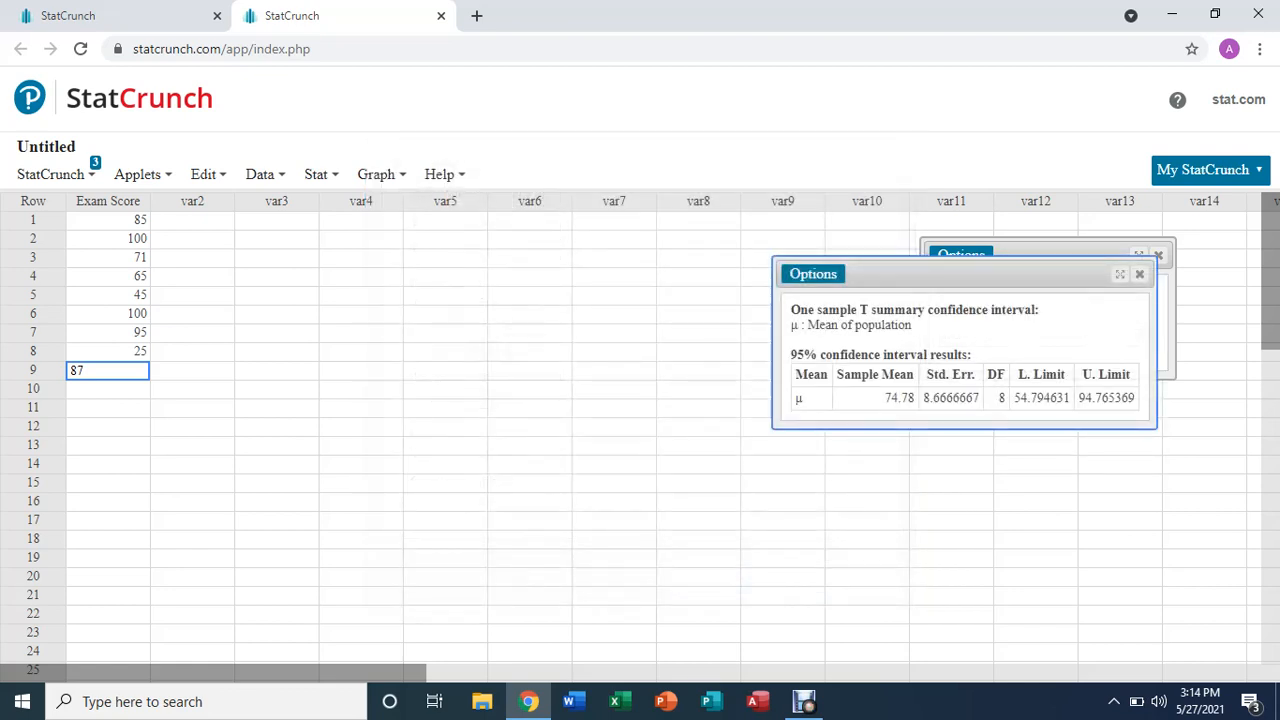